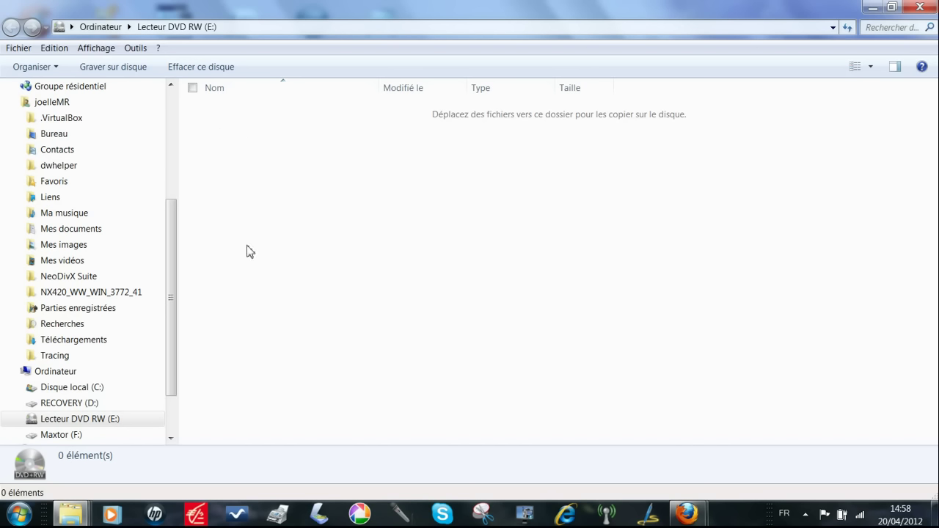
- Add Albi (7).JPG and Albi (8).JPG from the Albi folder in Mes images to the files waiting to burn
left_click(64, 247)
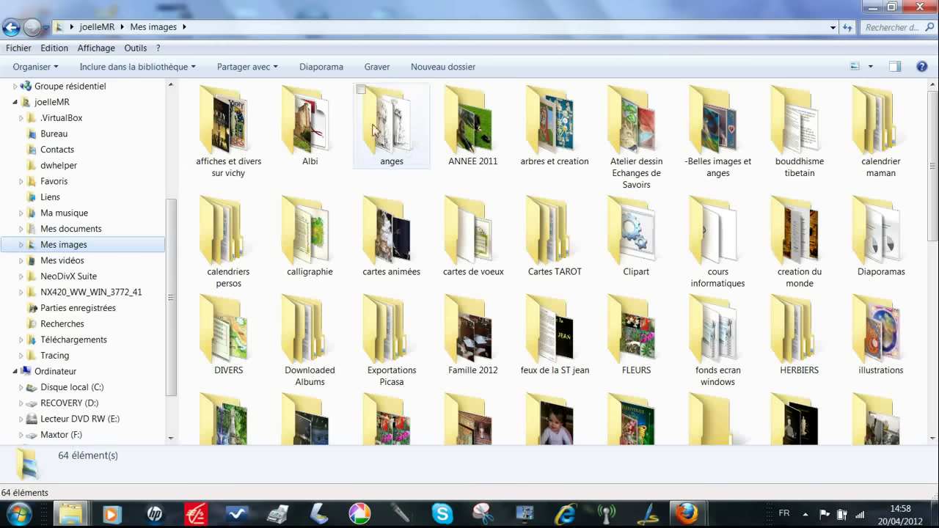
left_click(315, 133)
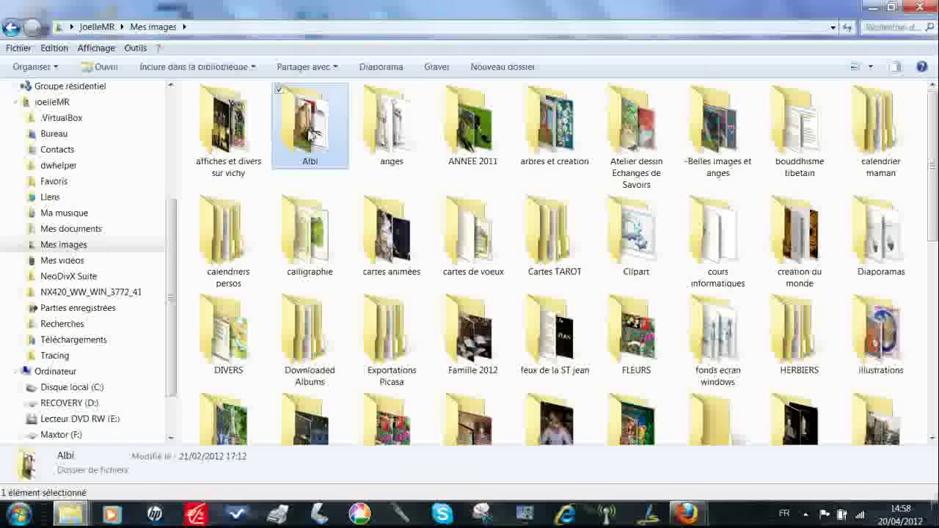
double_click(310, 134)
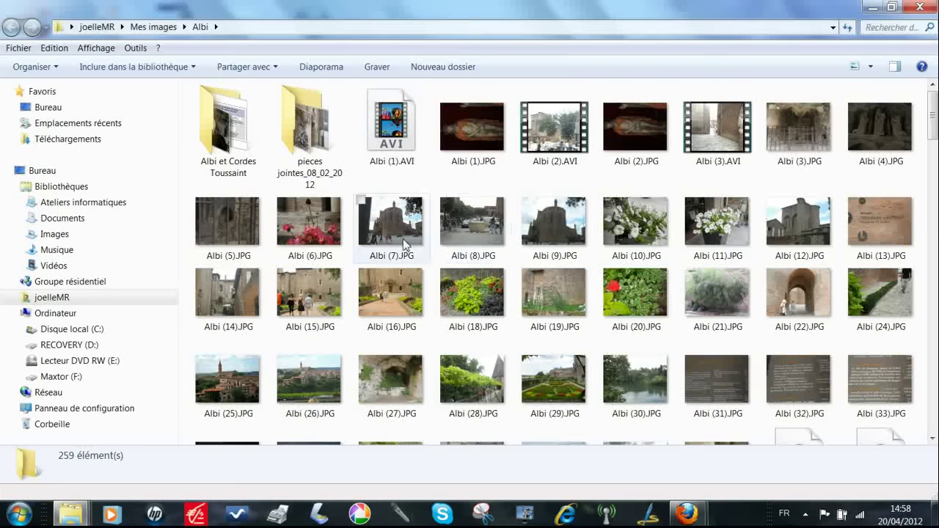
left_click(372, 204)
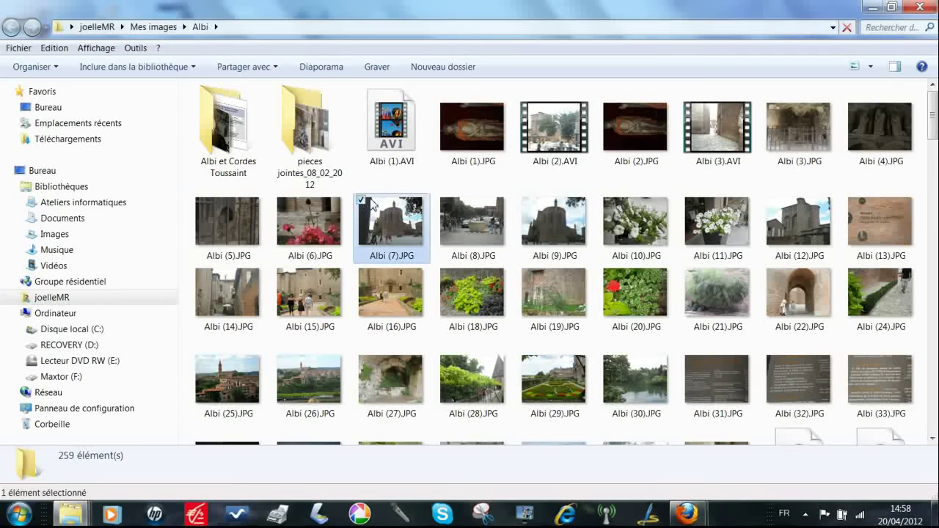
left_click(442, 201)
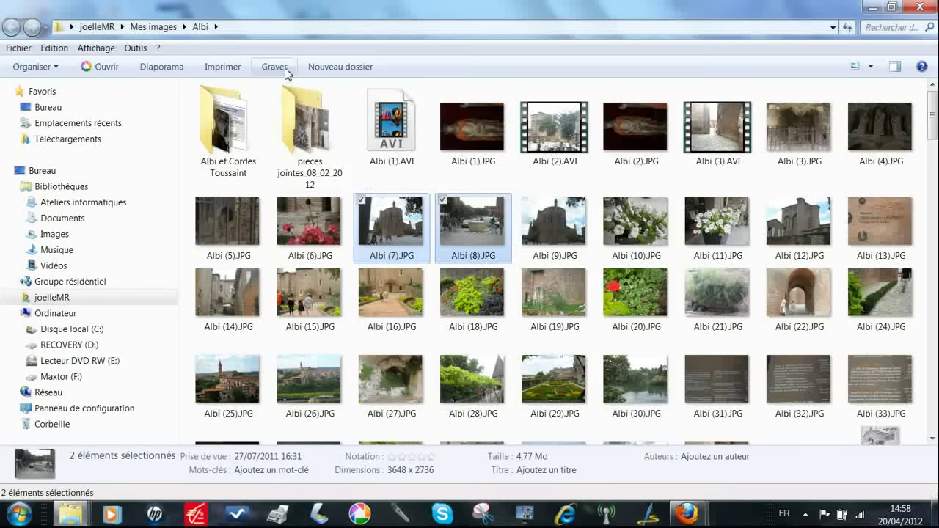
left_click(283, 68)
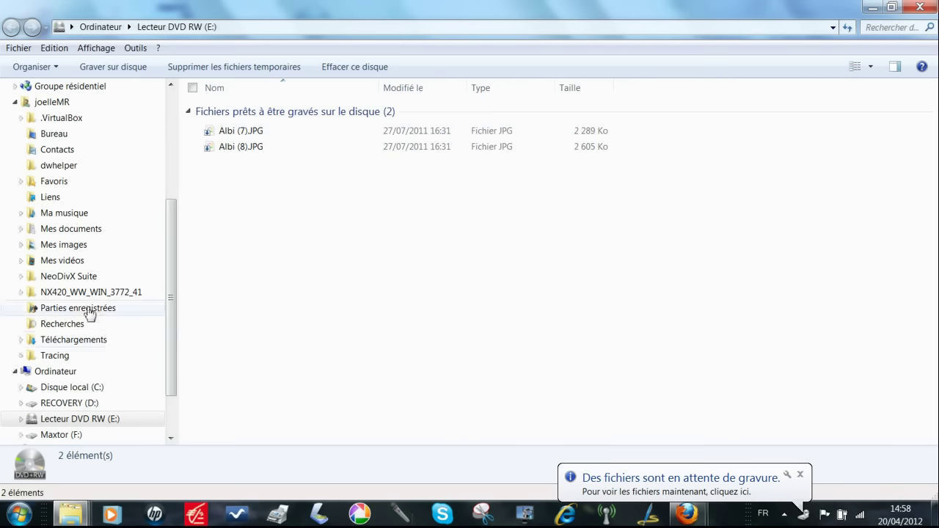
- Add Numériser - Copie.jpg and Numériser0002-2.jpg from the Atelier dessin Echanges de Savoirs folder in Mes images to the files waiting to burn
left_click(73, 247)
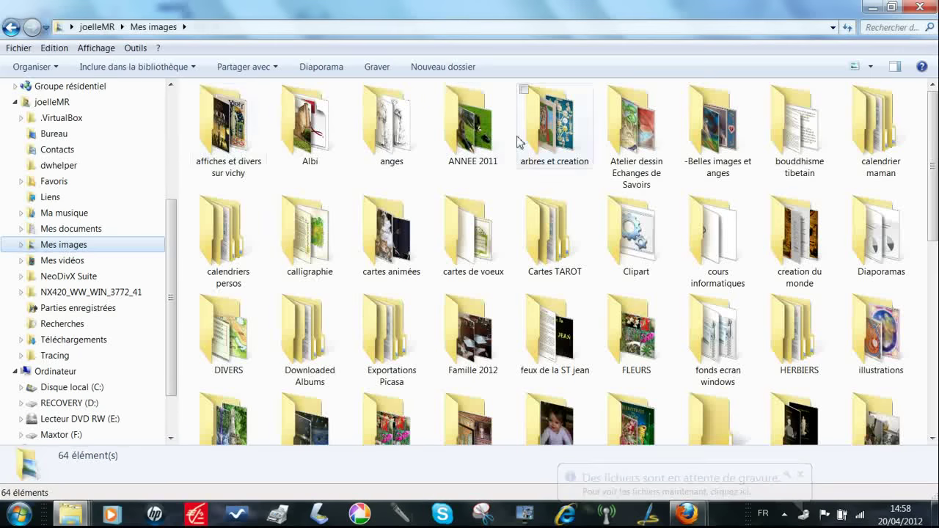
double_click(615, 130)
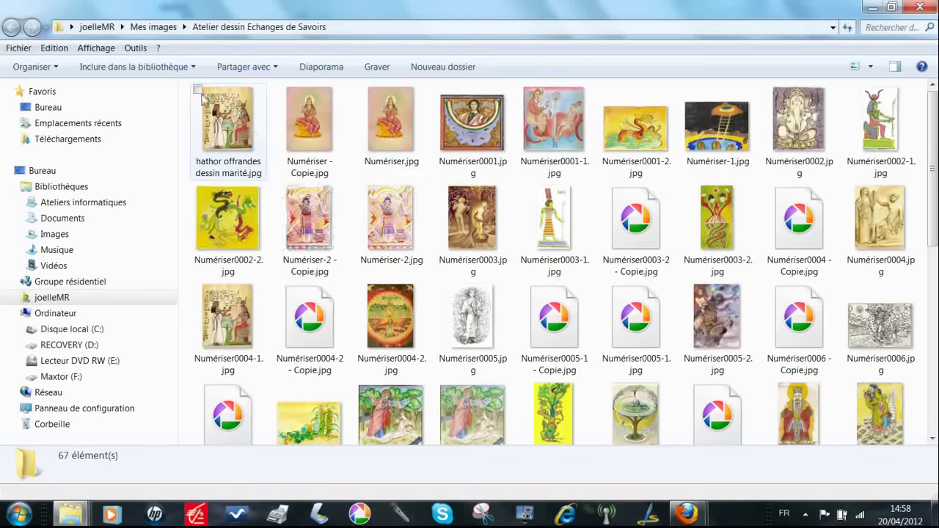
left_click(279, 114)
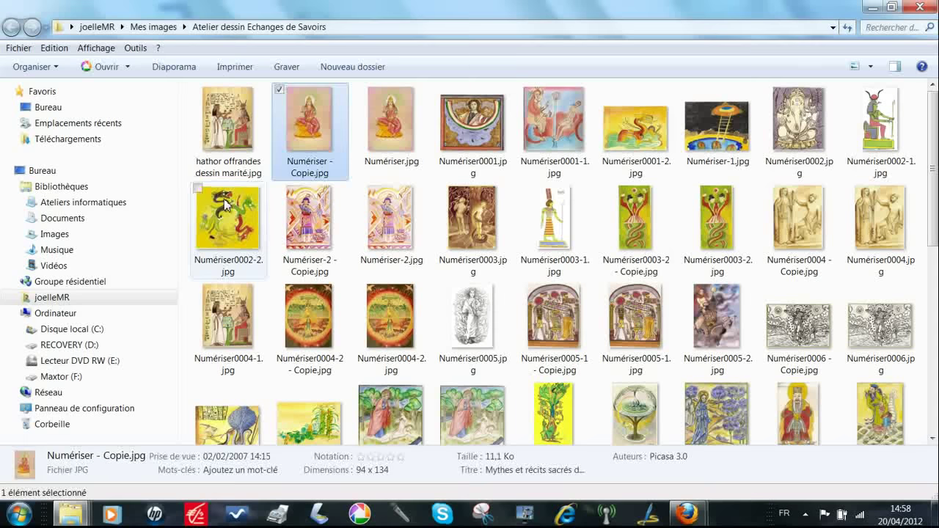
left_click(197, 189)
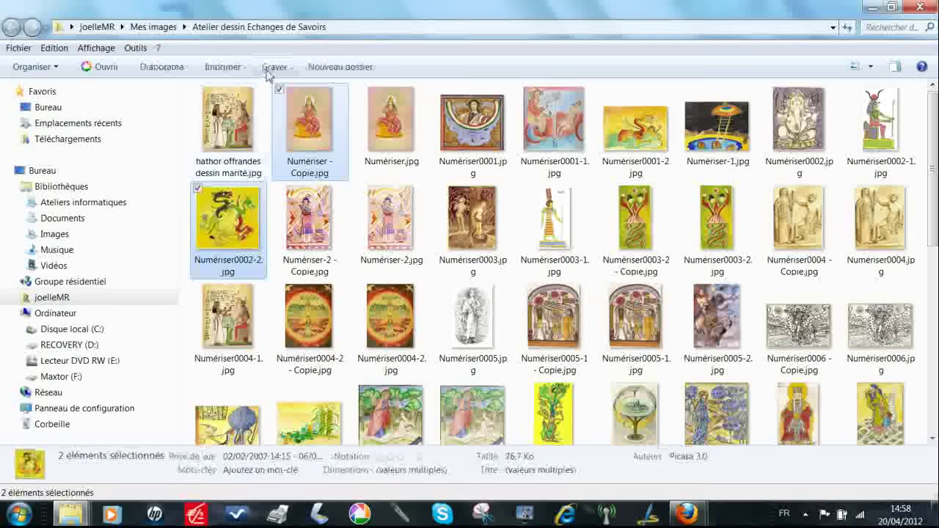
left_click(278, 66)
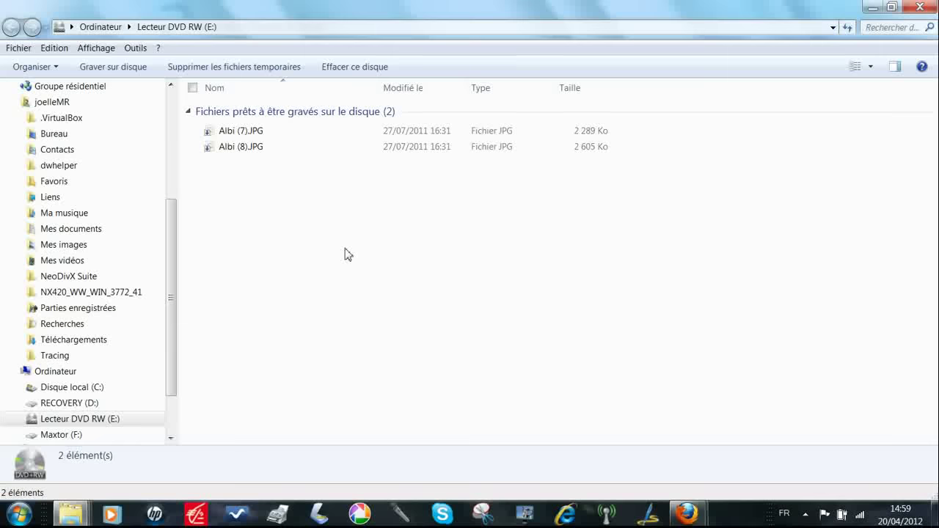
- Add the video aristote et animismec.mp4 from Mes vidéos to the files waiting to burn
left_click(63, 260)
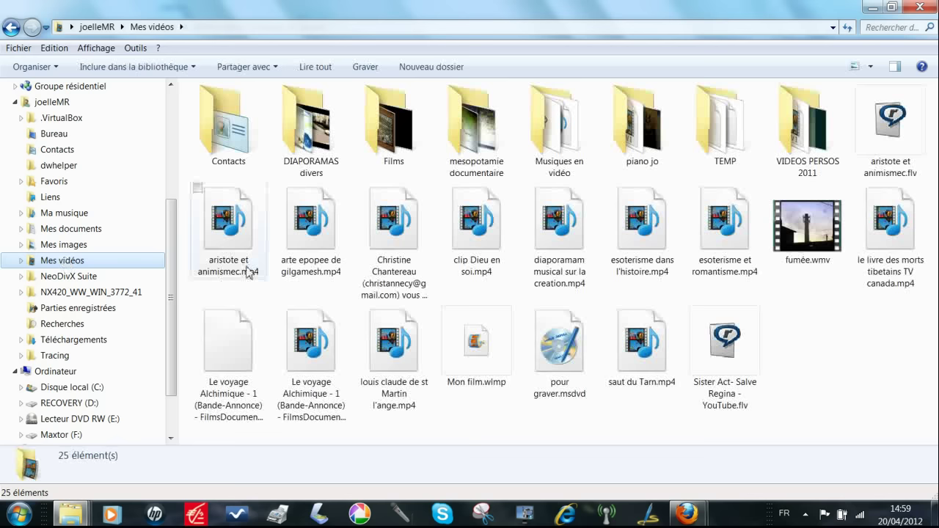
left_click(200, 193)
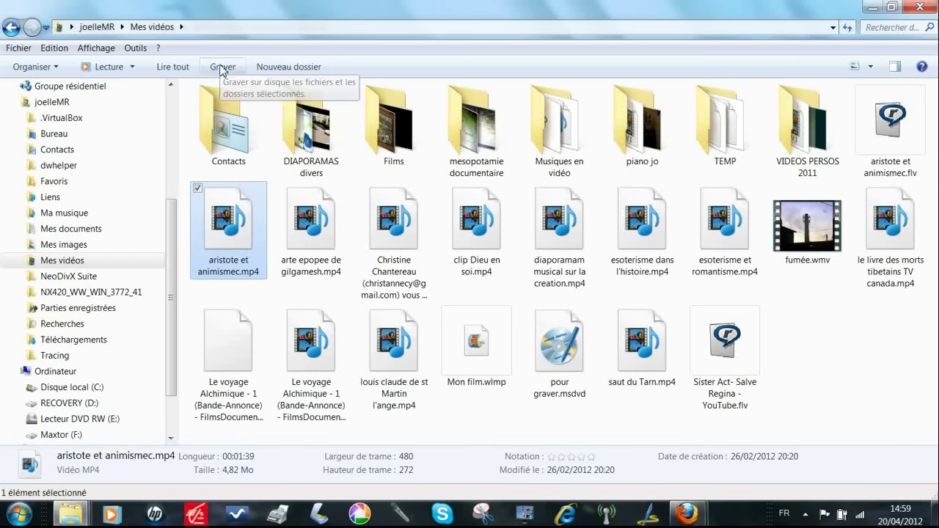
left_click(222, 70)
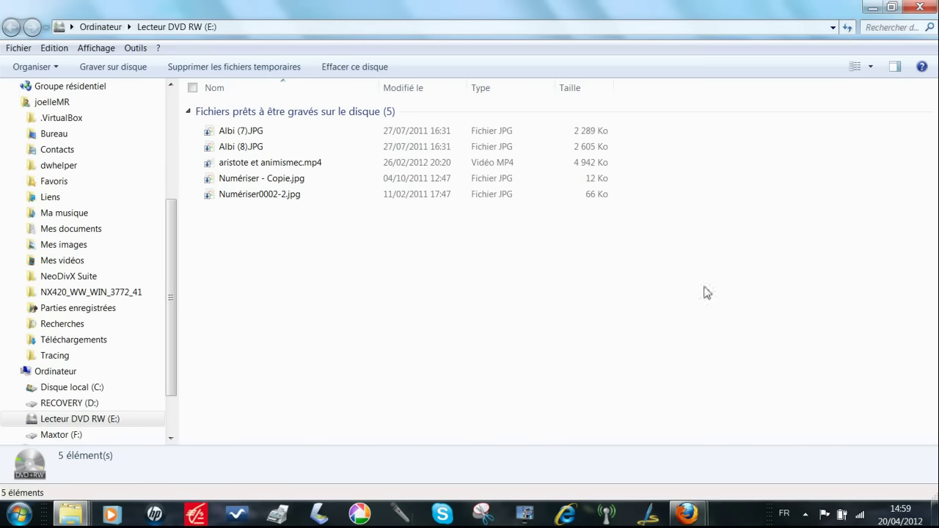
left_click(198, 195)
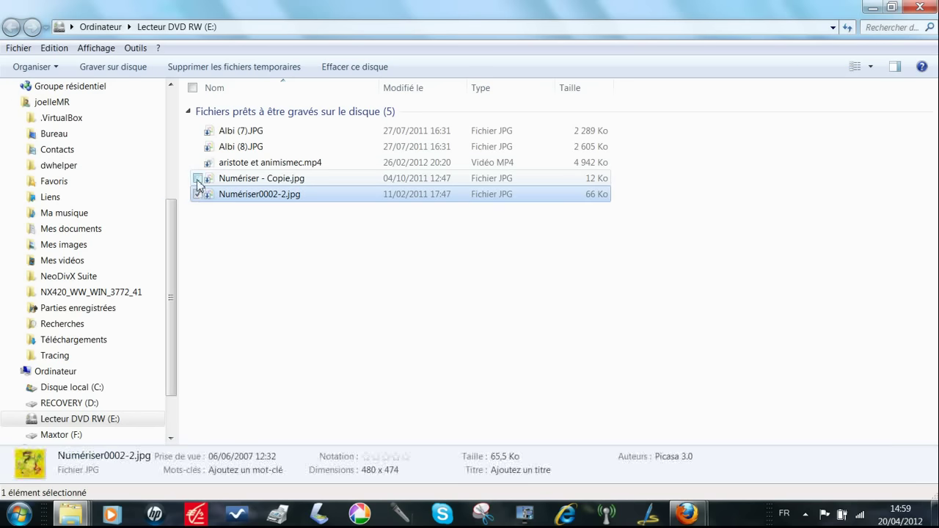
left_click(197, 179)
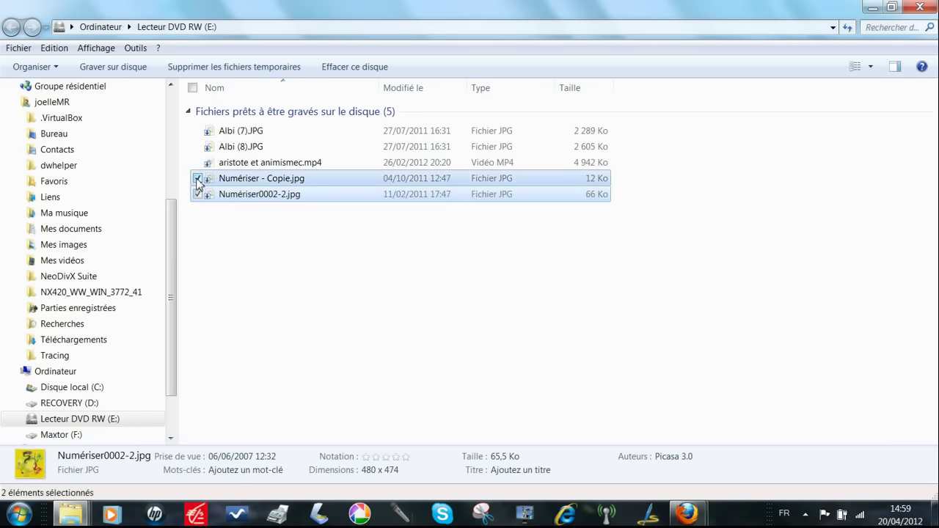
left_click(204, 217)
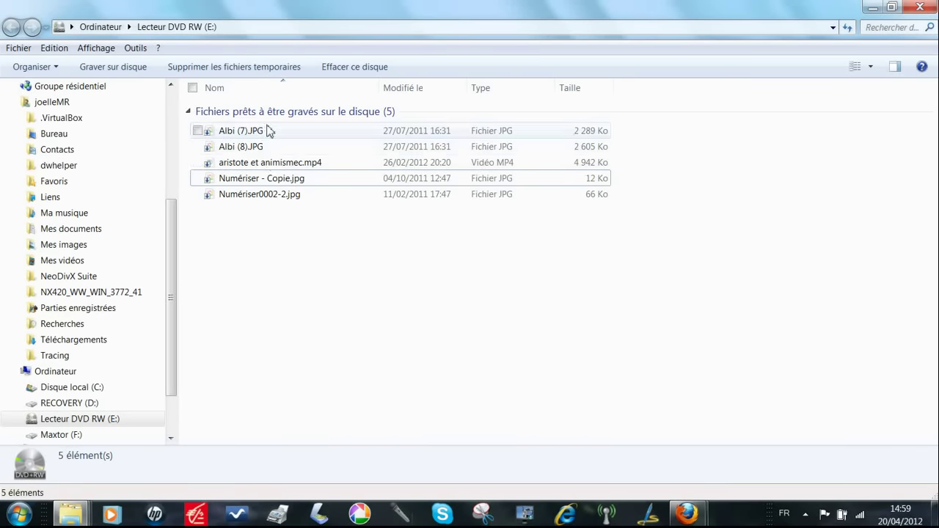
- Burn the waiting files to the disc with the title 20 avr. 2012 at 4x speed, and finish the wizard
left_click(115, 66)
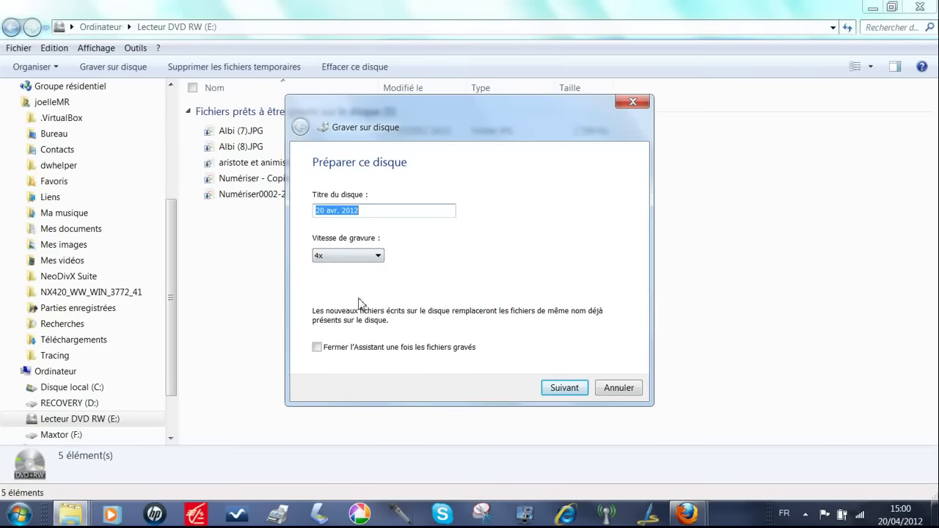
left_click(564, 389)
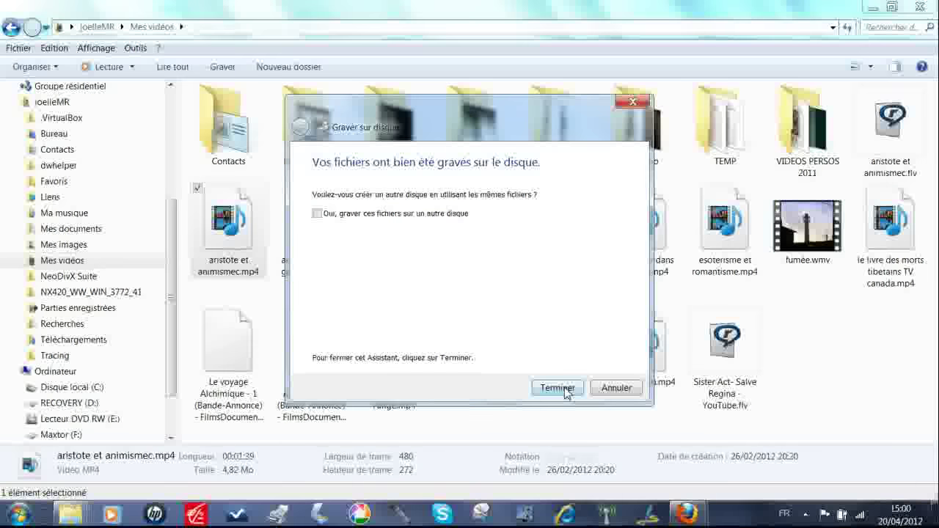
left_click(559, 388)
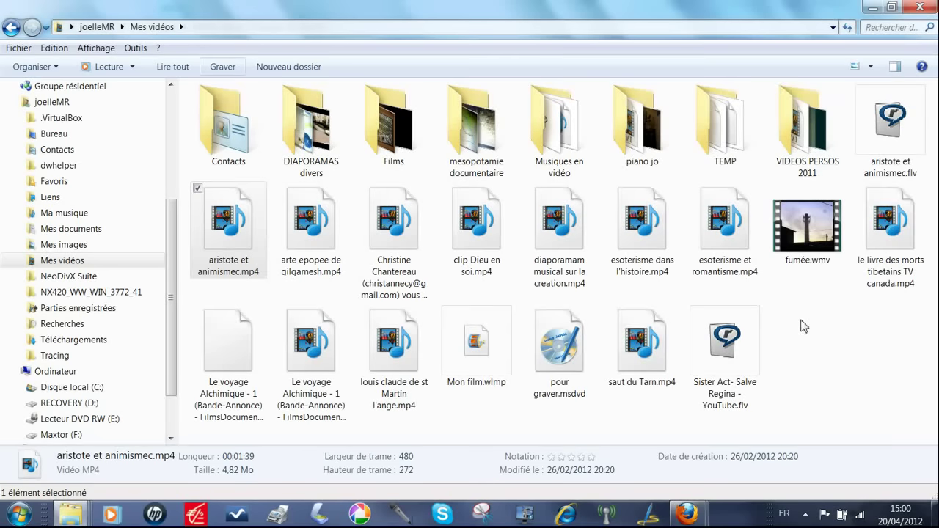
- Clear away the open Mes vidéos, Atelier dessin Echanges de Savoirs, Mes images and Albi folder windows
left_click(873, 9)
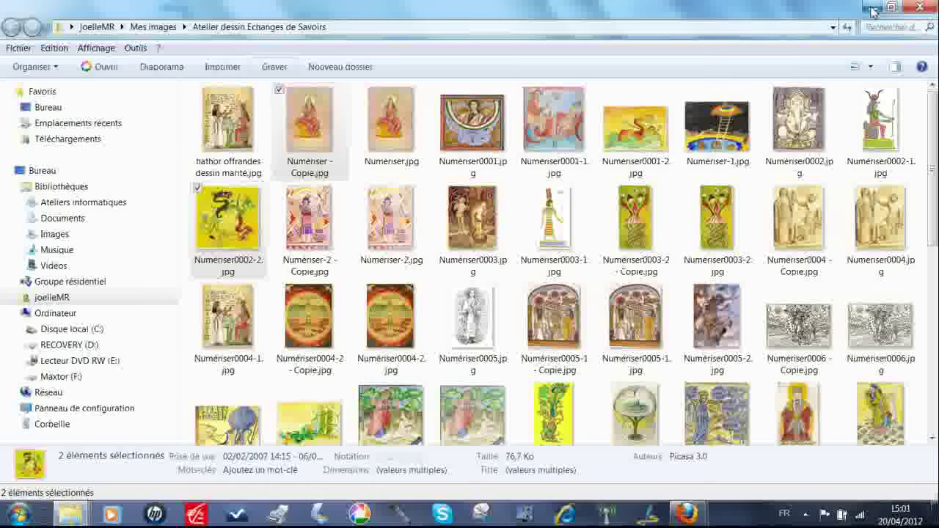
left_click(927, 9)
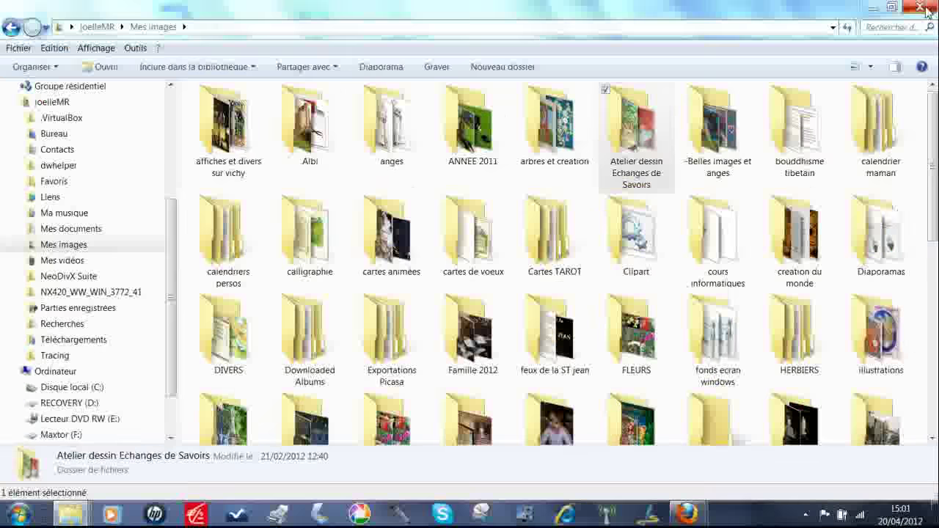
left_click(927, 9)
left_click(927, 9)
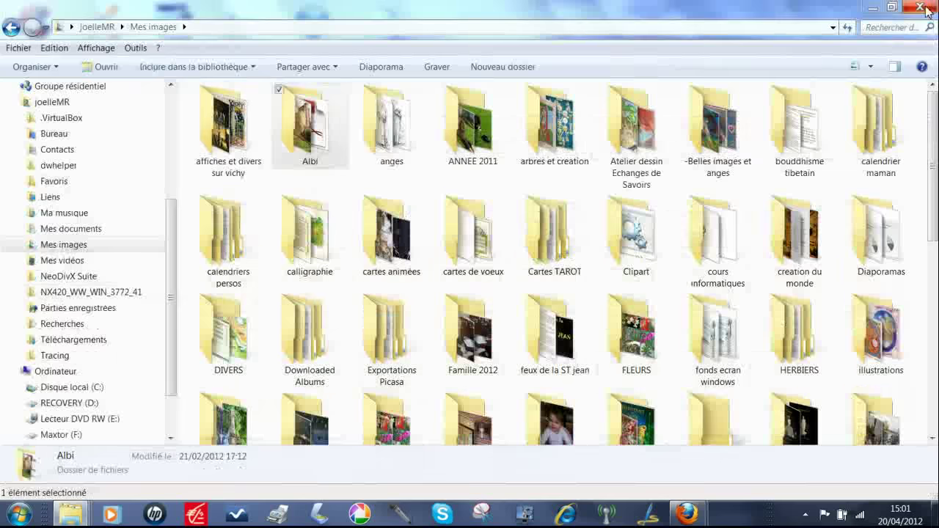
left_click(927, 8)
- Open the burned disc in drive E: to view its files, and erase the rewritable disc
left_click(266, 197)
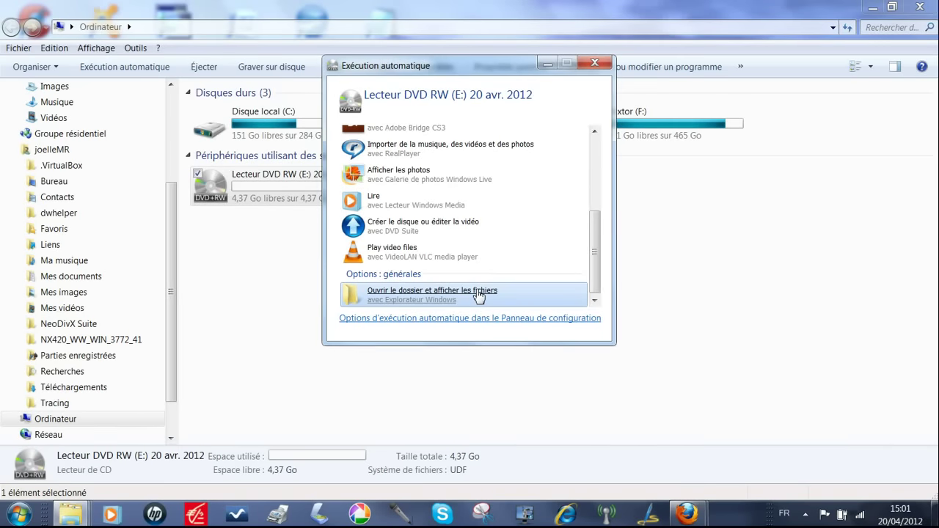
left_click(436, 294)
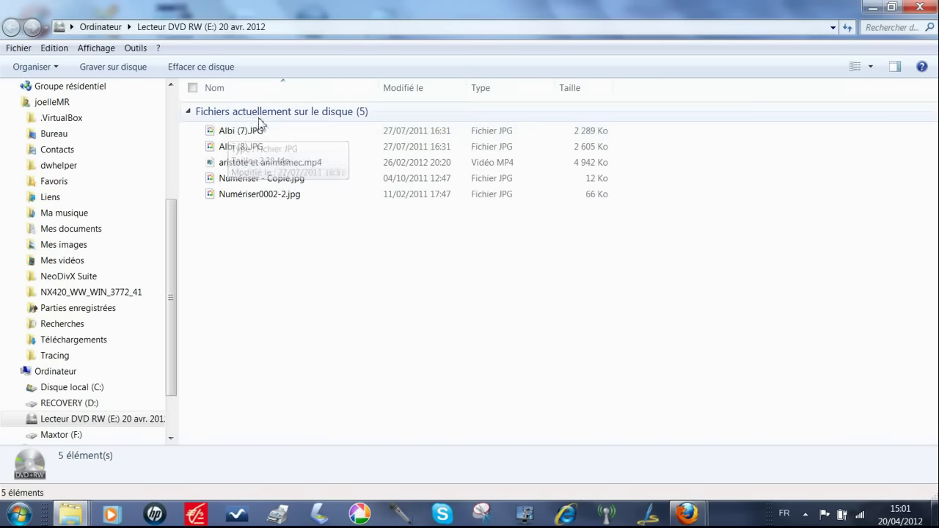
left_click(185, 67)
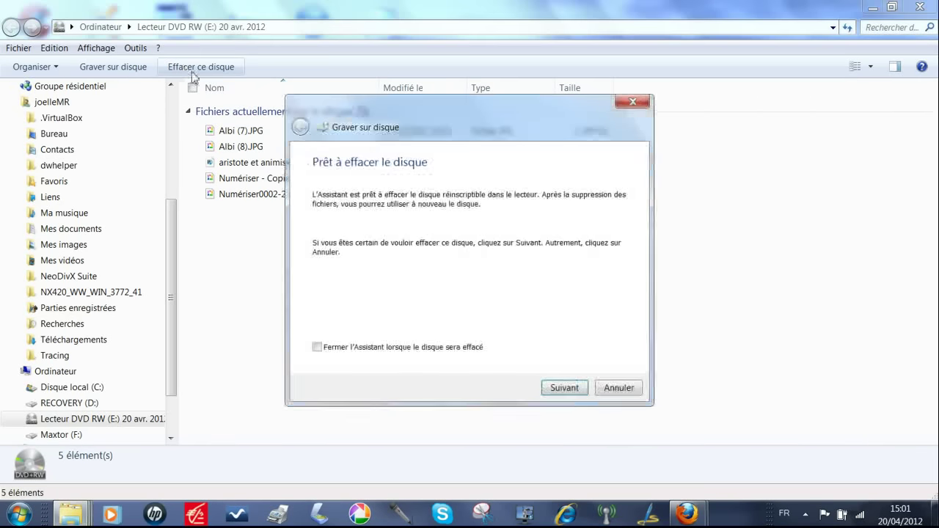
left_click(563, 388)
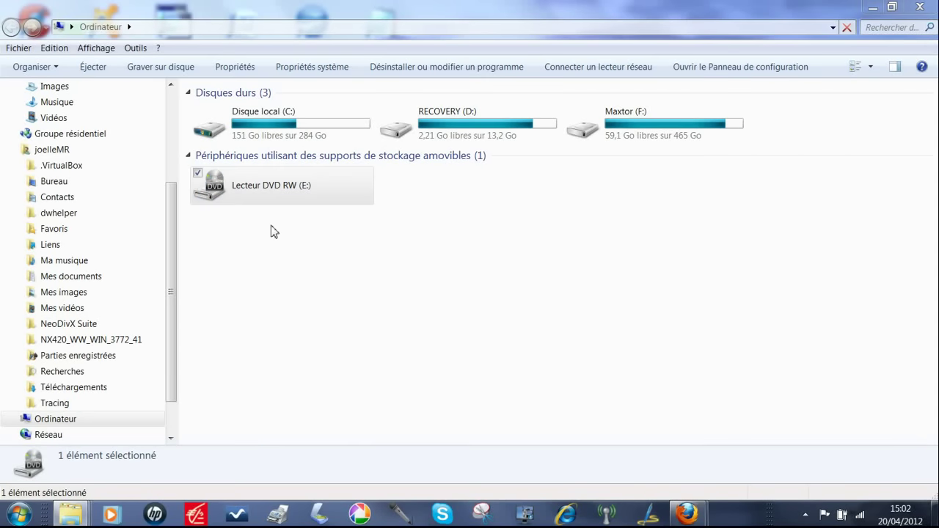
- Minimize the current window, reopen Ordinateur and open the erased disc in the DVD RW drive (E:)
left_click(873, 7)
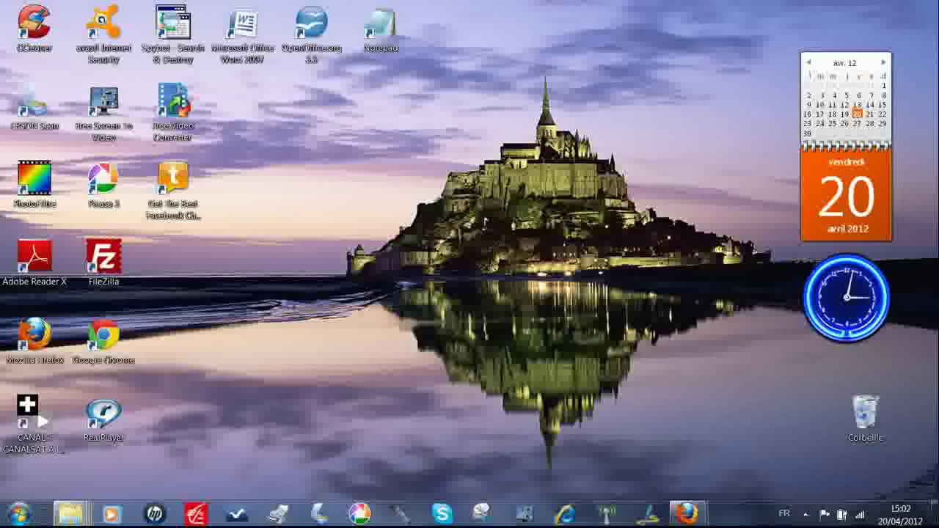
left_click(20, 514)
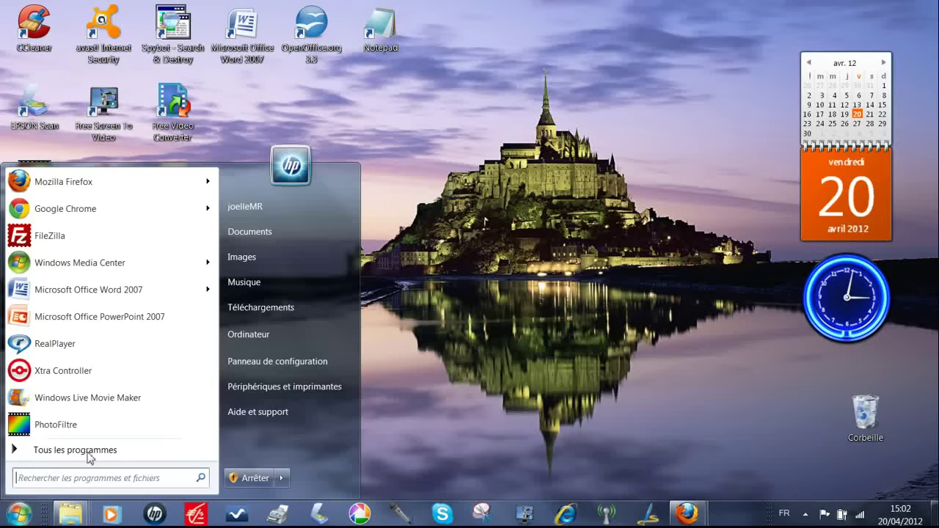
left_click(278, 332)
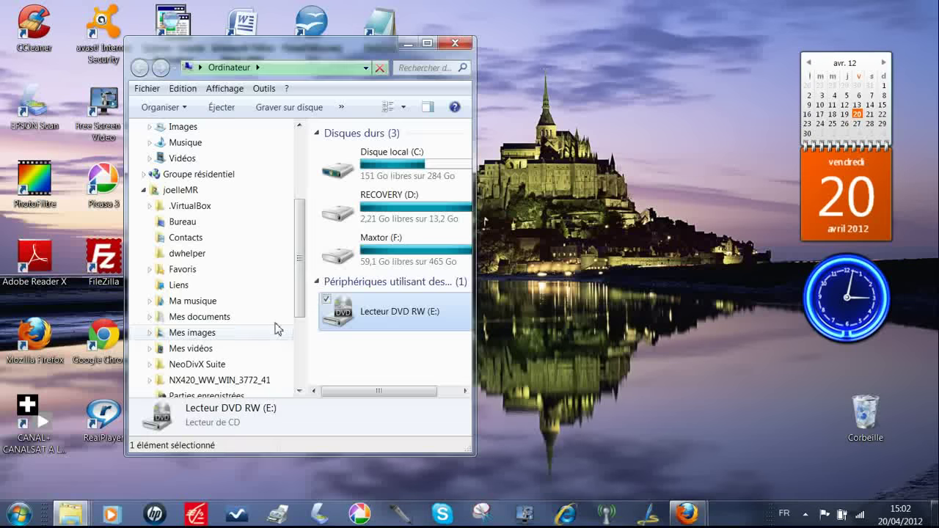
double_click(386, 312)
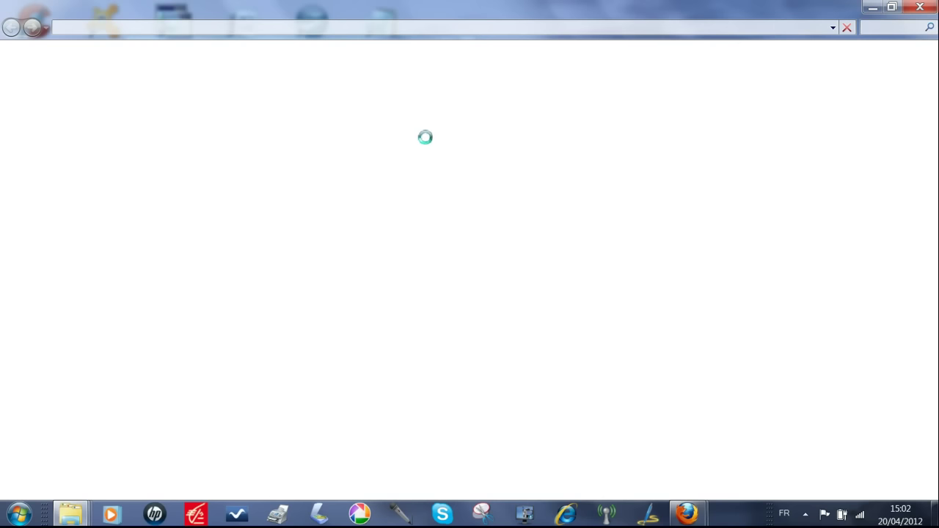
key("F9")
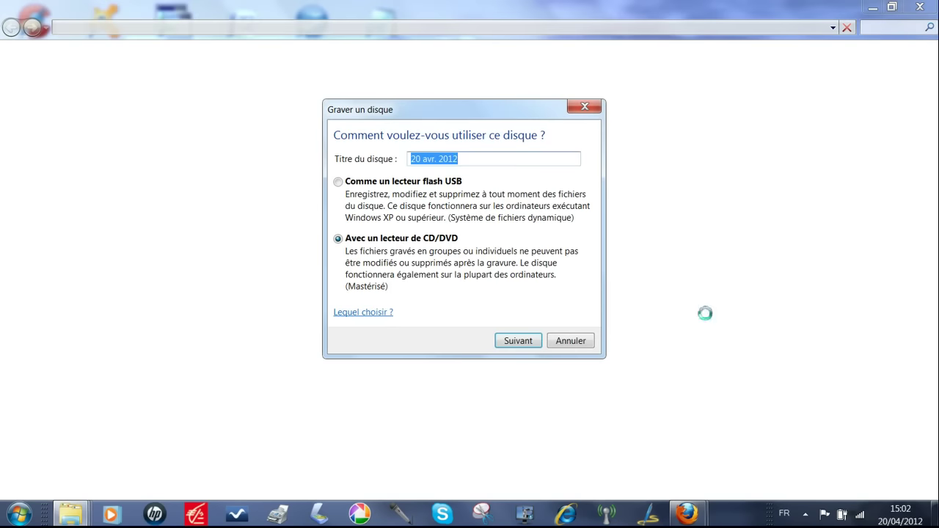
key("F9")
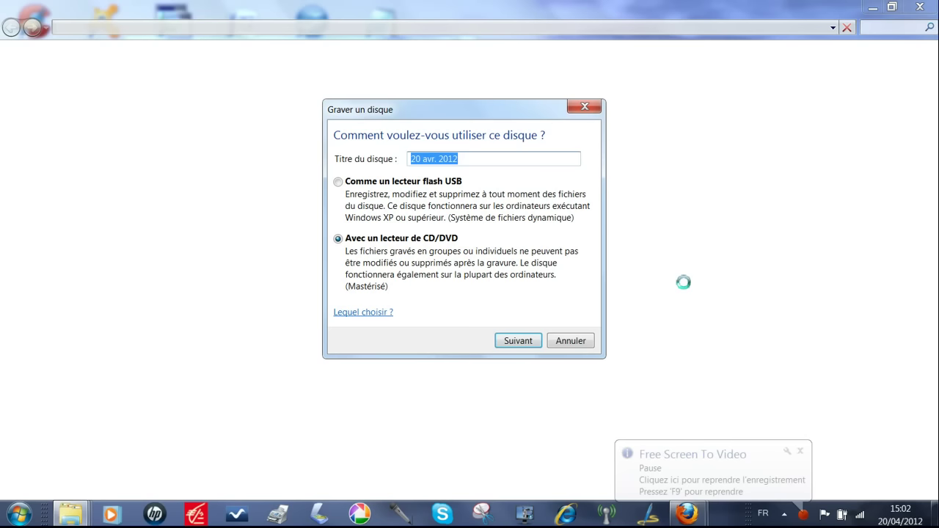
left_click(699, 475)
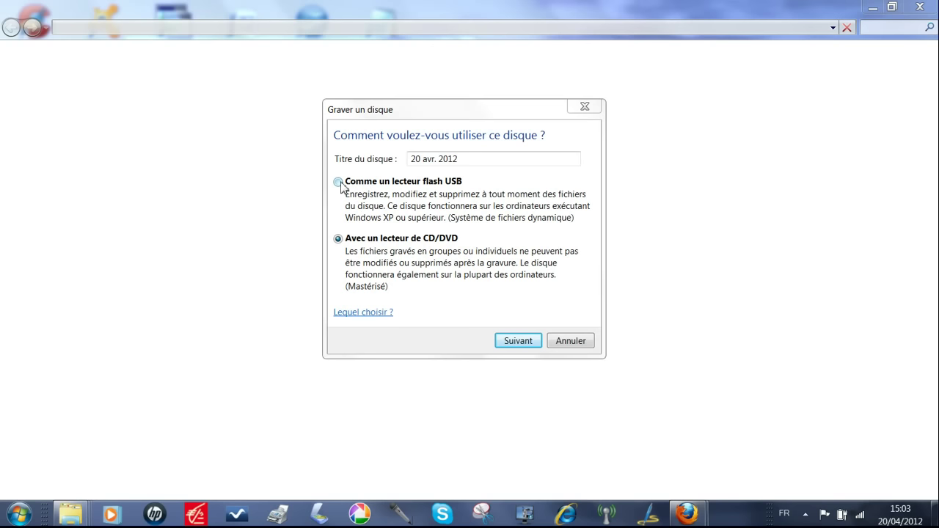
- Prepare the blank disc for use like a USB flash drive (Comme un lecteur flash USB), keeping the title 20 avr. 2012
left_click(338, 183)
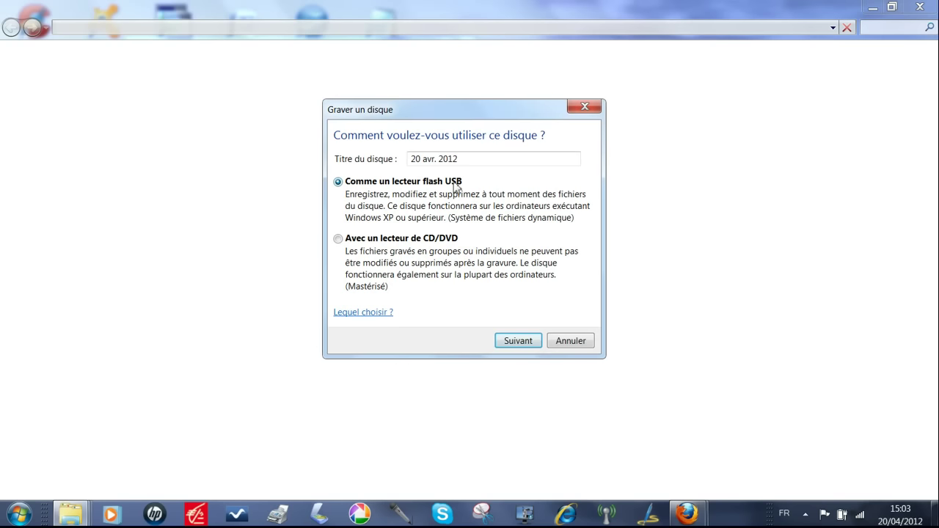
left_click(528, 343)
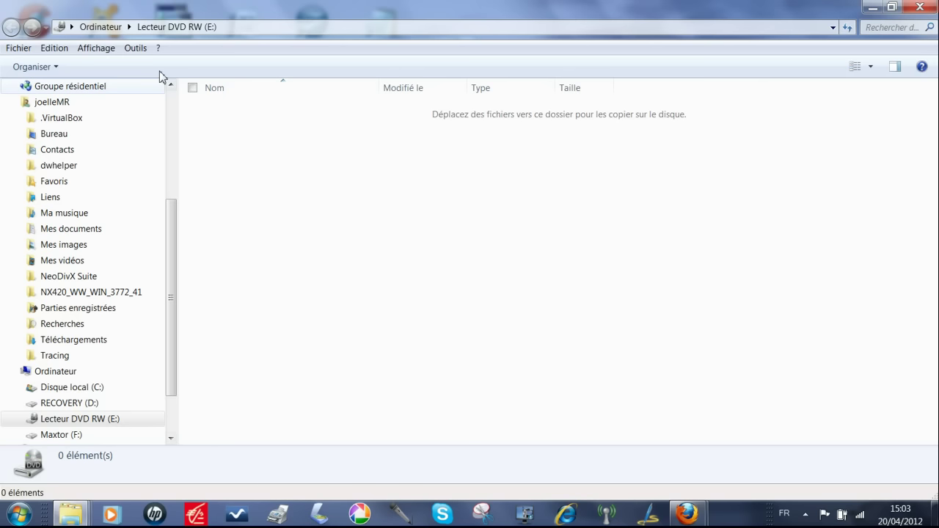
- Burn the hathor offrandes drawing, Numériser - Copie.jpg and Numériser-2 - Copie.jpg from Mes images > Atelier dessin Echanges de Savoirs to the disc
left_click(76, 250)
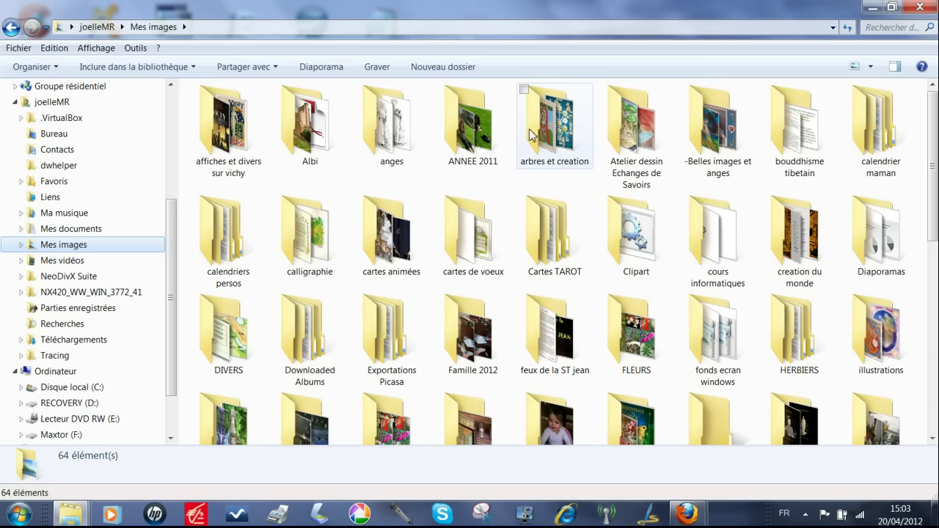
double_click(632, 132)
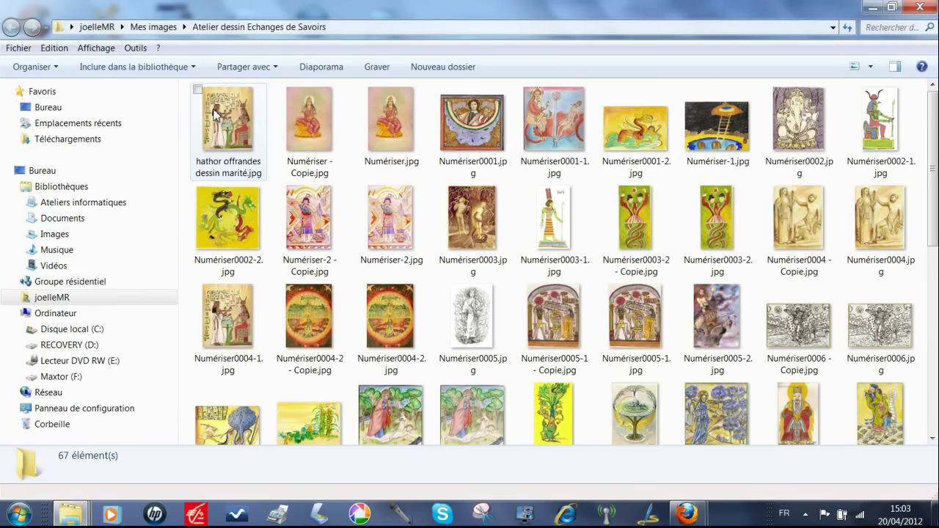
left_click(199, 93)
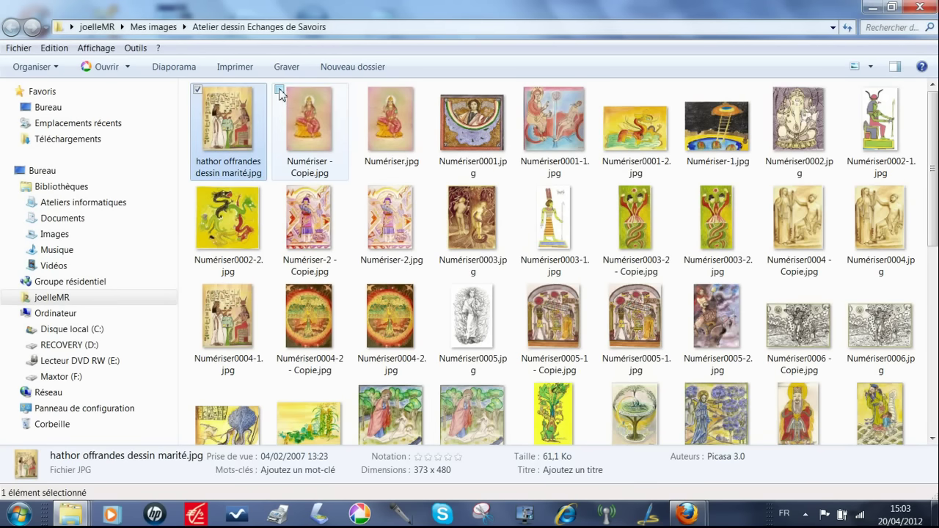
left_click(279, 89)
left_click(280, 190)
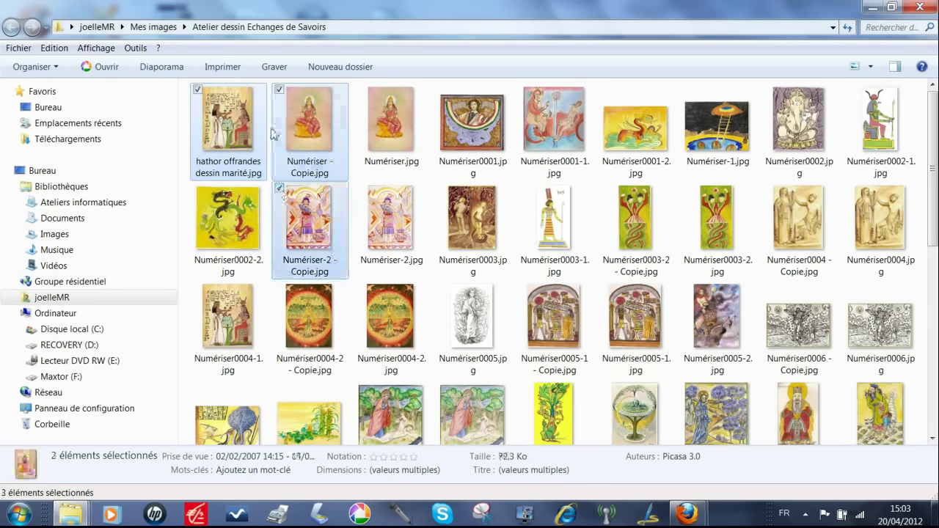
left_click(274, 68)
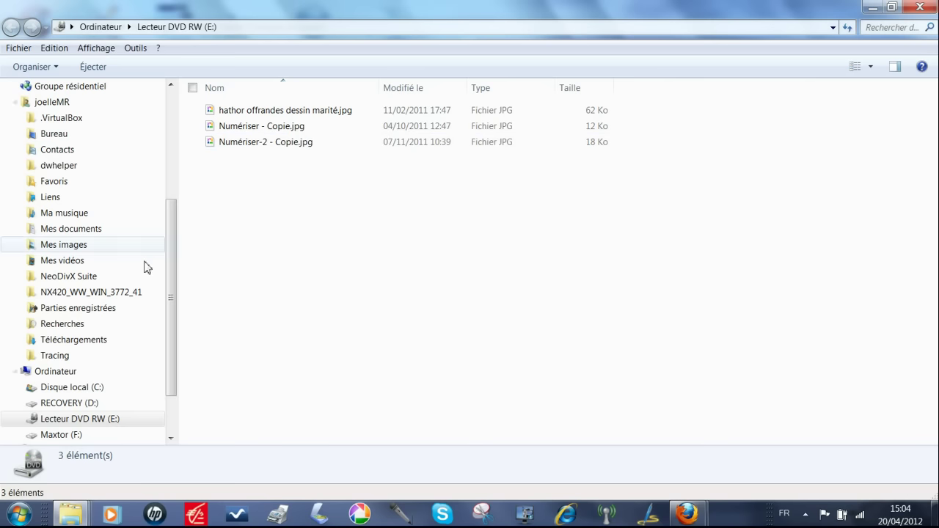
- Burn the photo Albi (7).JPG from the Albi folder in Mes images to the disc
left_click(73, 250)
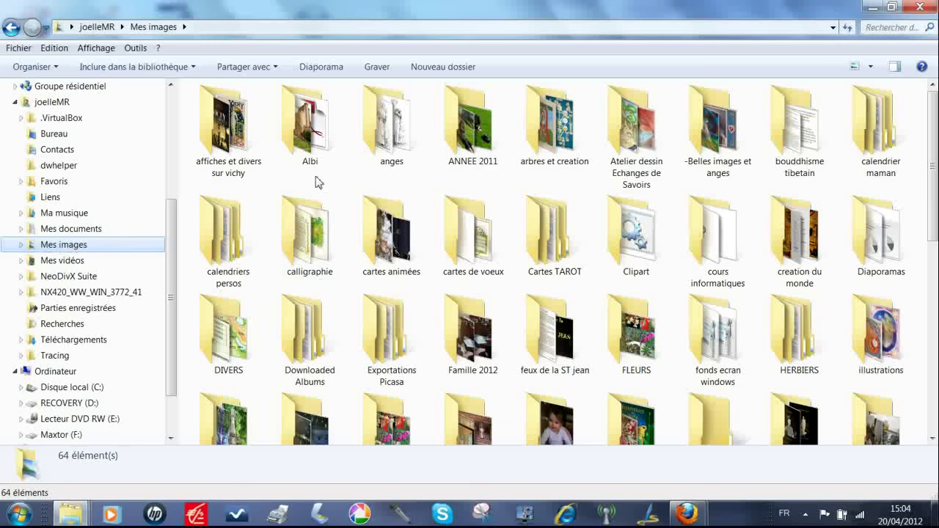
left_click(307, 128)
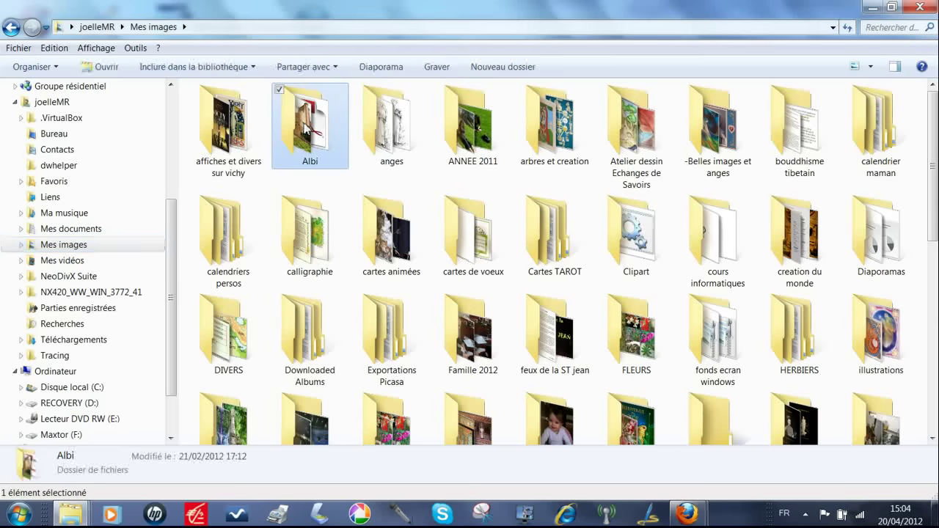
double_click(307, 129)
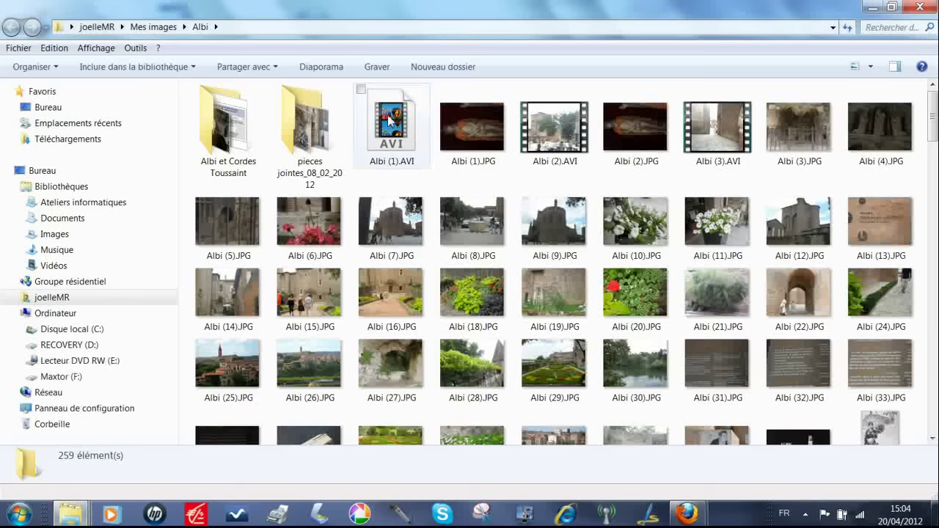
left_click(365, 203)
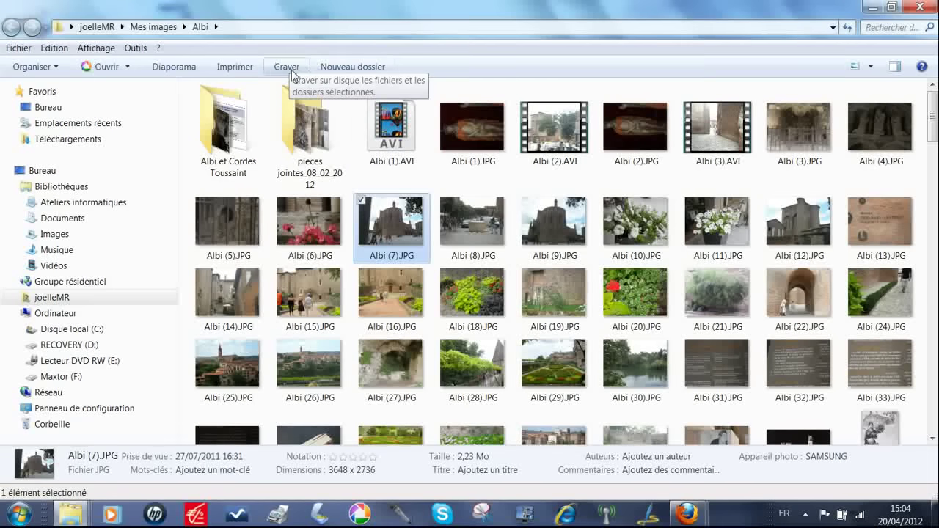
left_click(293, 72)
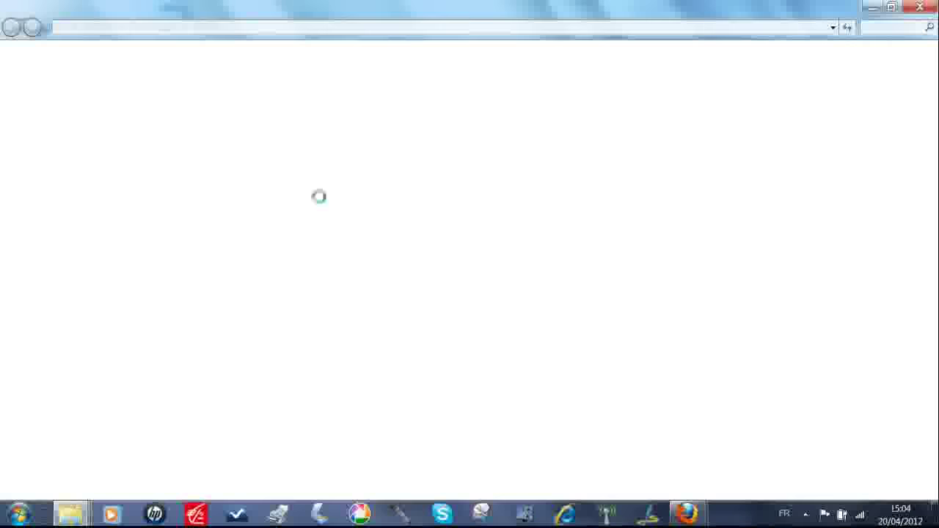